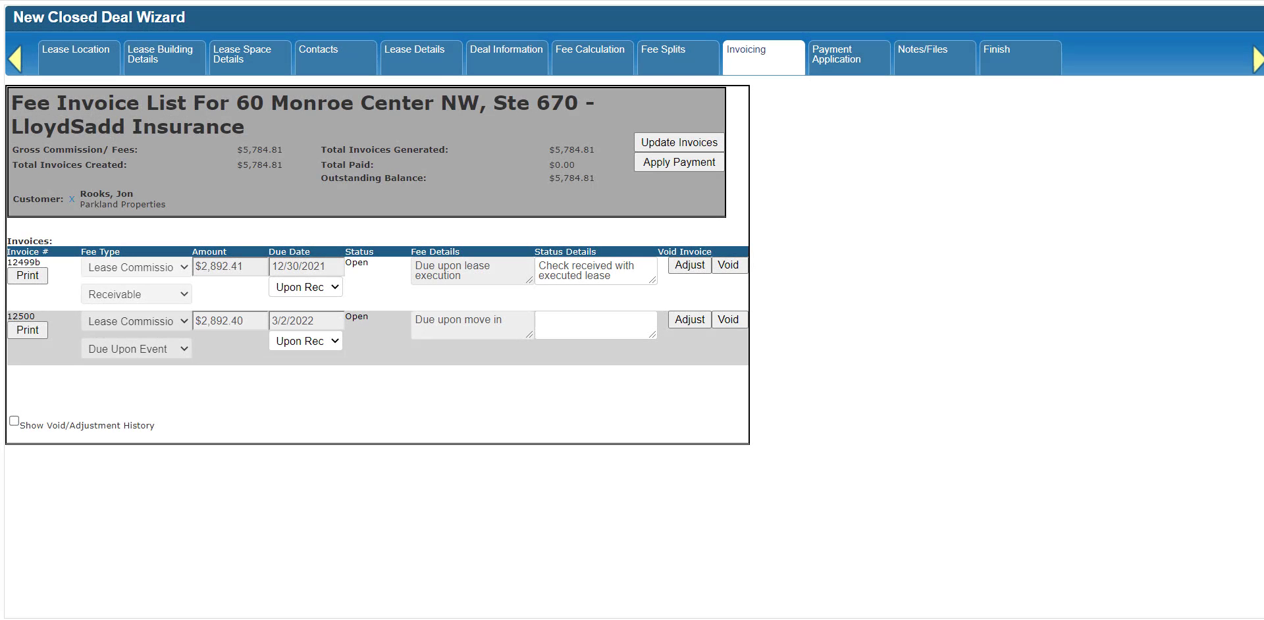
# Open the fee application for the deal's outstanding invoices and enter a payment amount of $3,000.
pyautogui.click(673, 165)
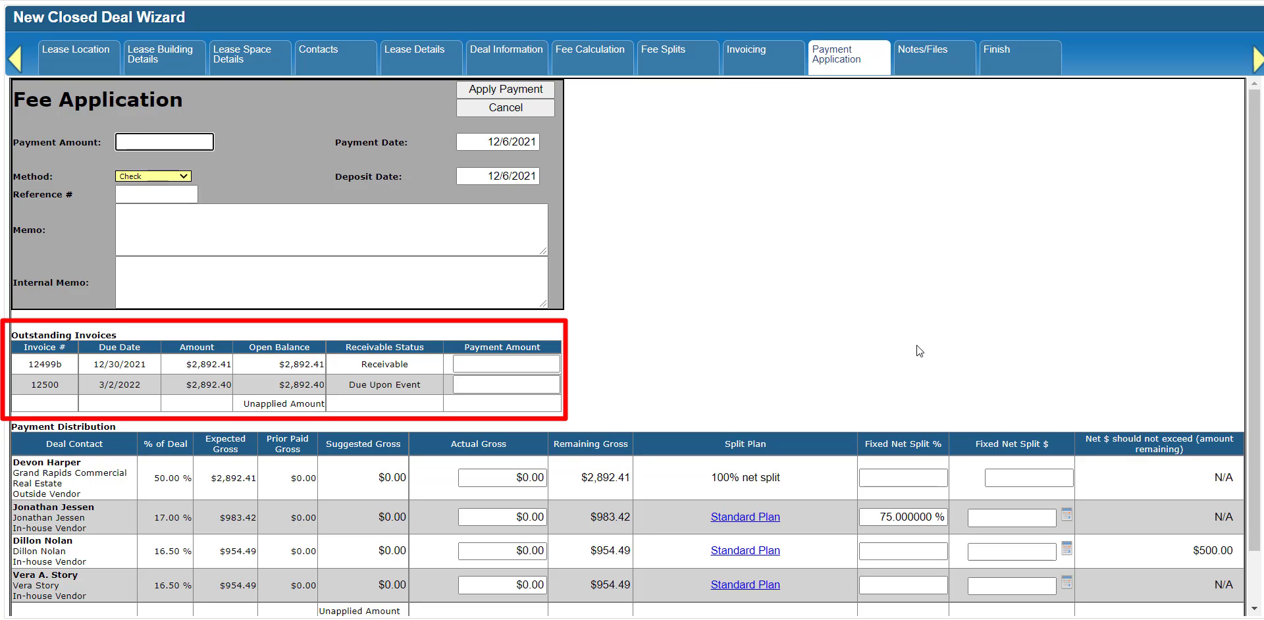
pyautogui.click(139, 143)
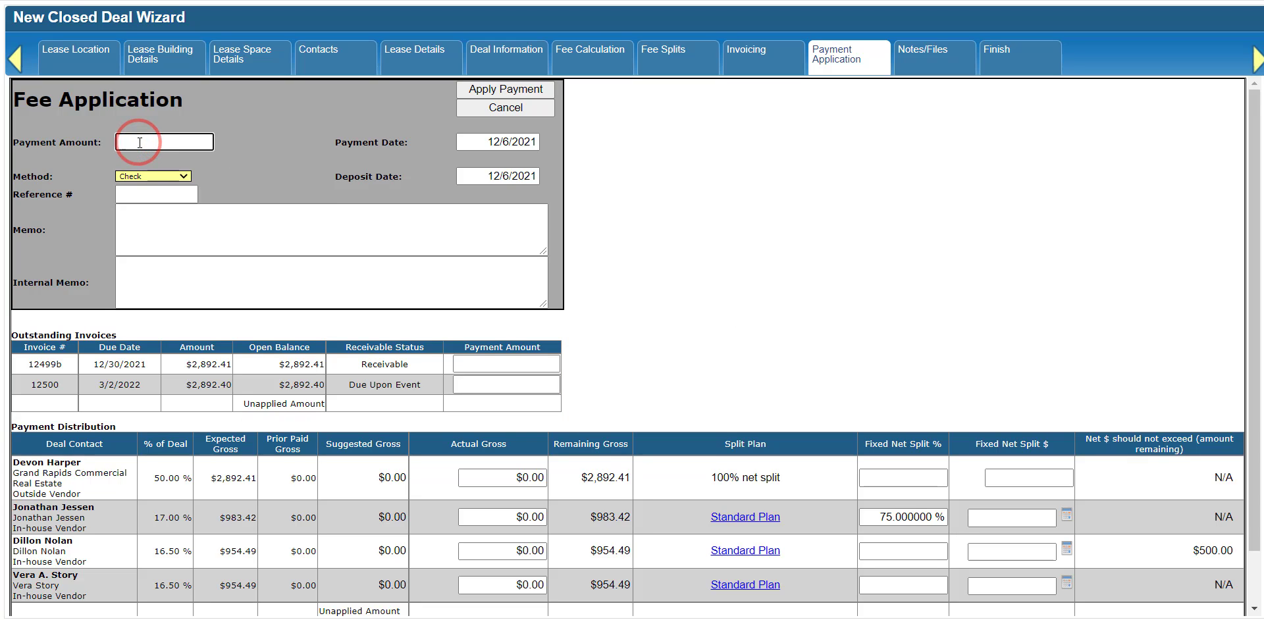
pyautogui.write('3000')
pyautogui.press('Tab')
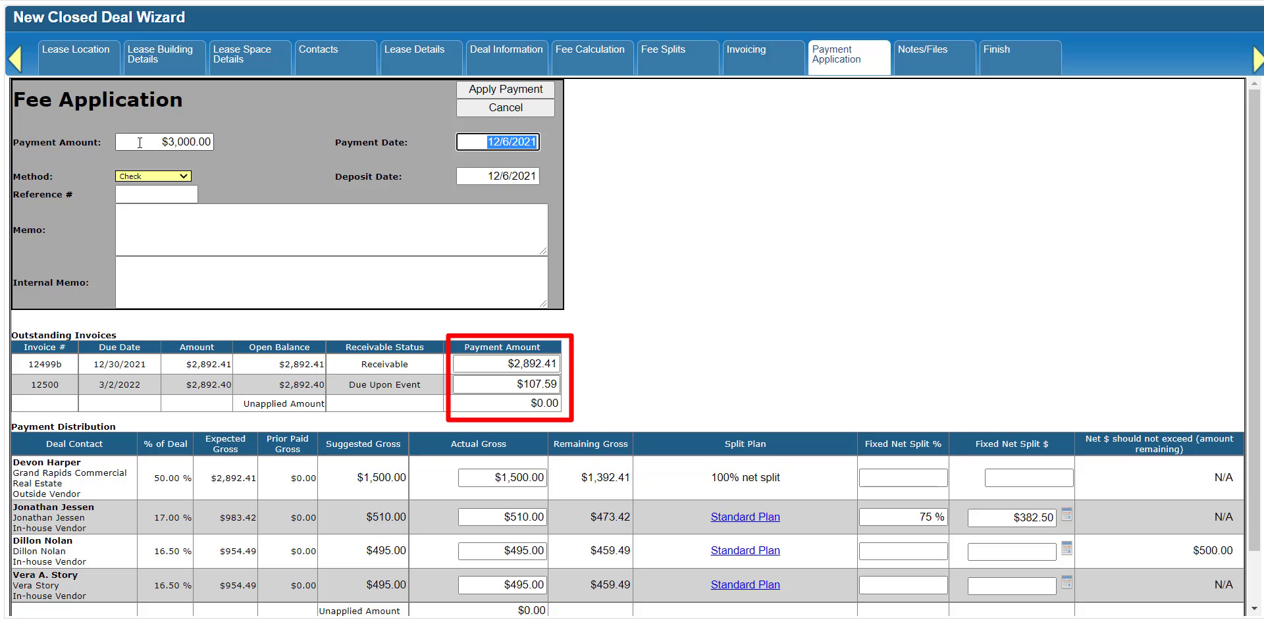
# Reallocate the payment with $2,892.41 on the Due Upon Event invoice and $107 on the Receivable invoice.
pyautogui.click(513, 385)
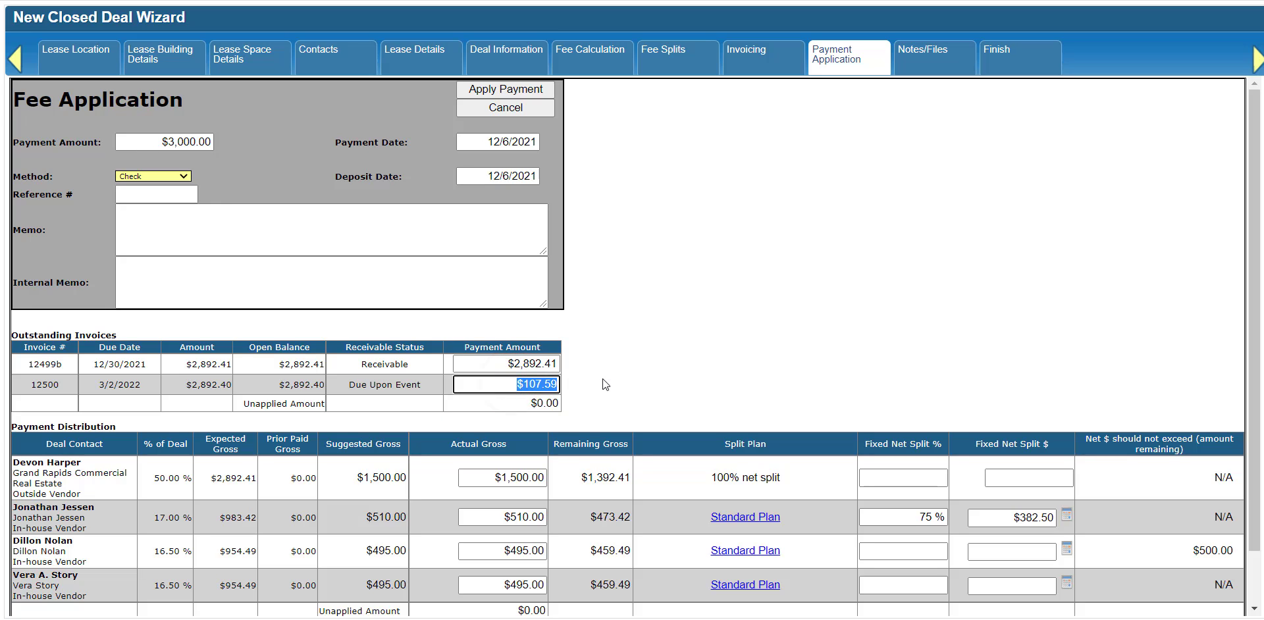
pyautogui.write('2892.41')
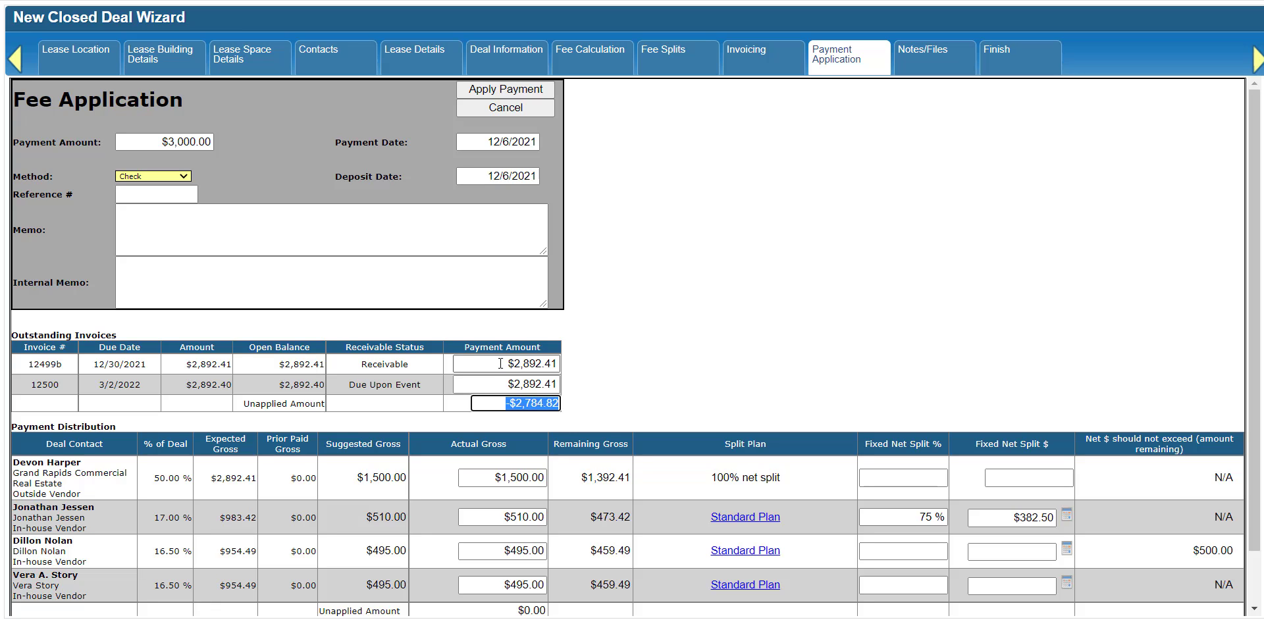
pyautogui.click(498, 364)
pyautogui.write('107')
pyautogui.press('Tab')
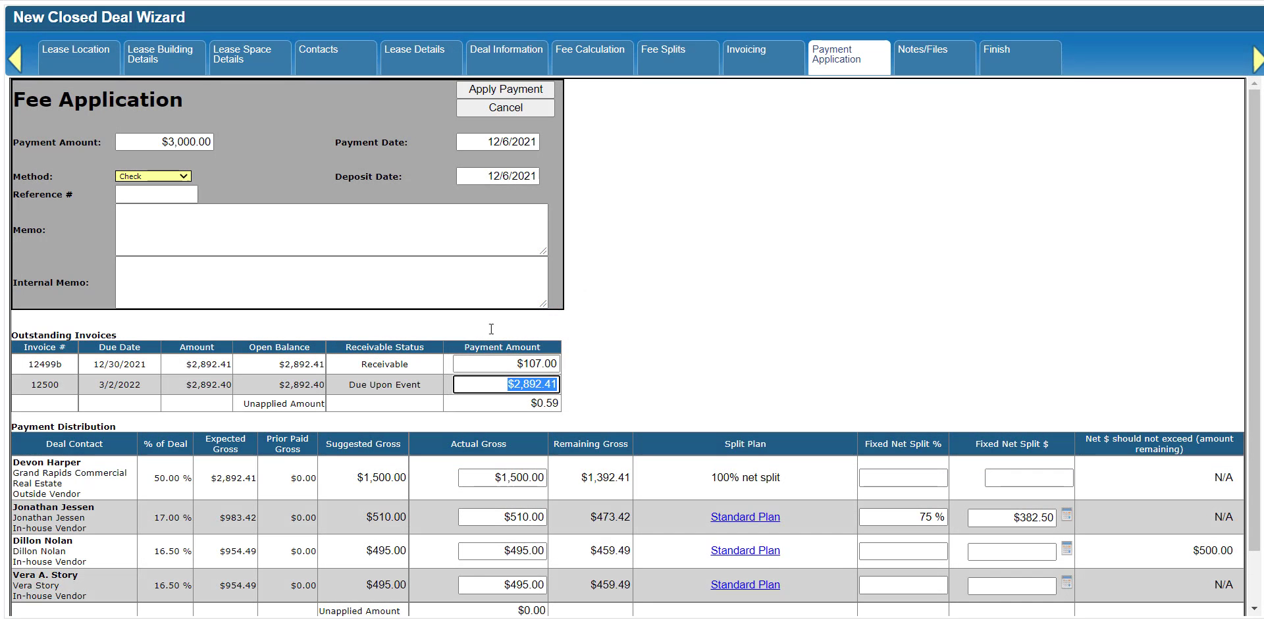
# Set the payment amount to $2,892.41.
pyautogui.click(155, 140)
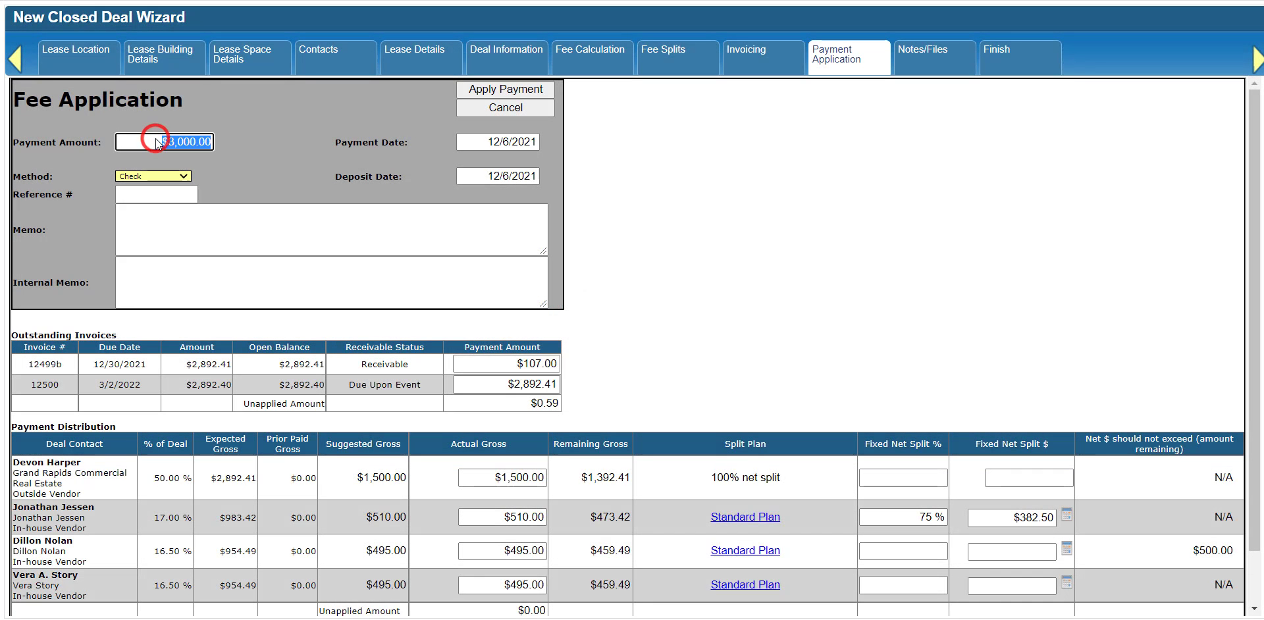
pyautogui.write('2,892.41')
pyautogui.press('Tab')
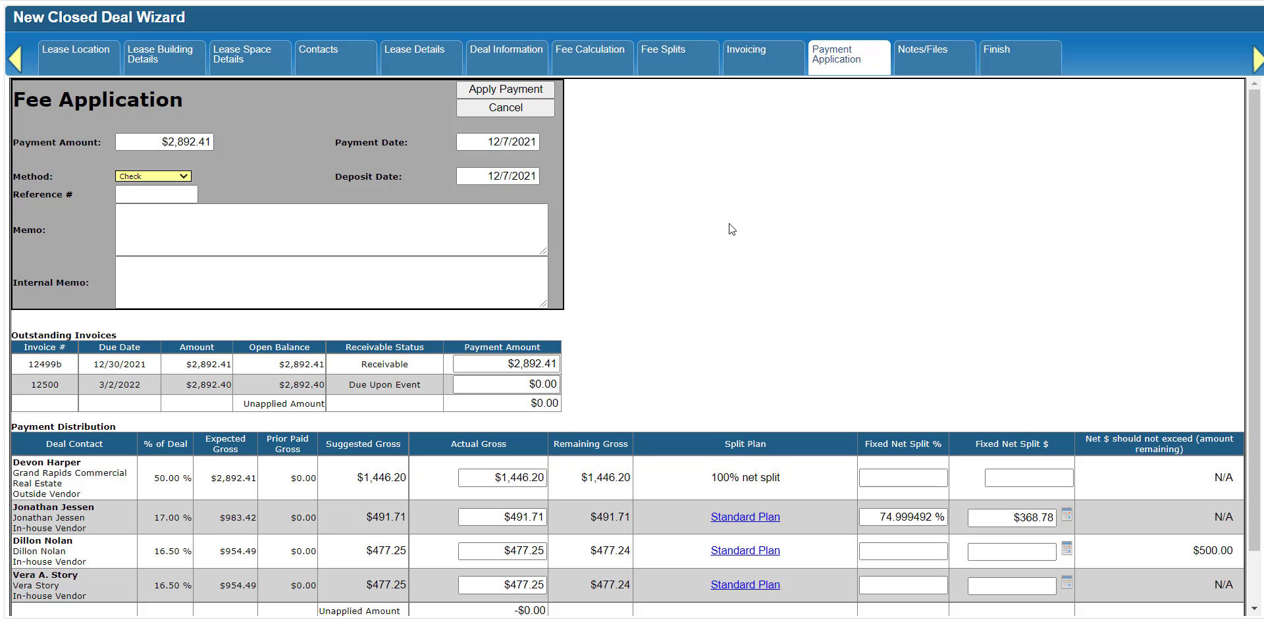
# Set the outside vendor's actual gross to $2,892.41 and each of the three in-house vendors' actual gross to $0.
pyautogui.moveTo(481, 477); pyautogui.dragTo(543, 476)
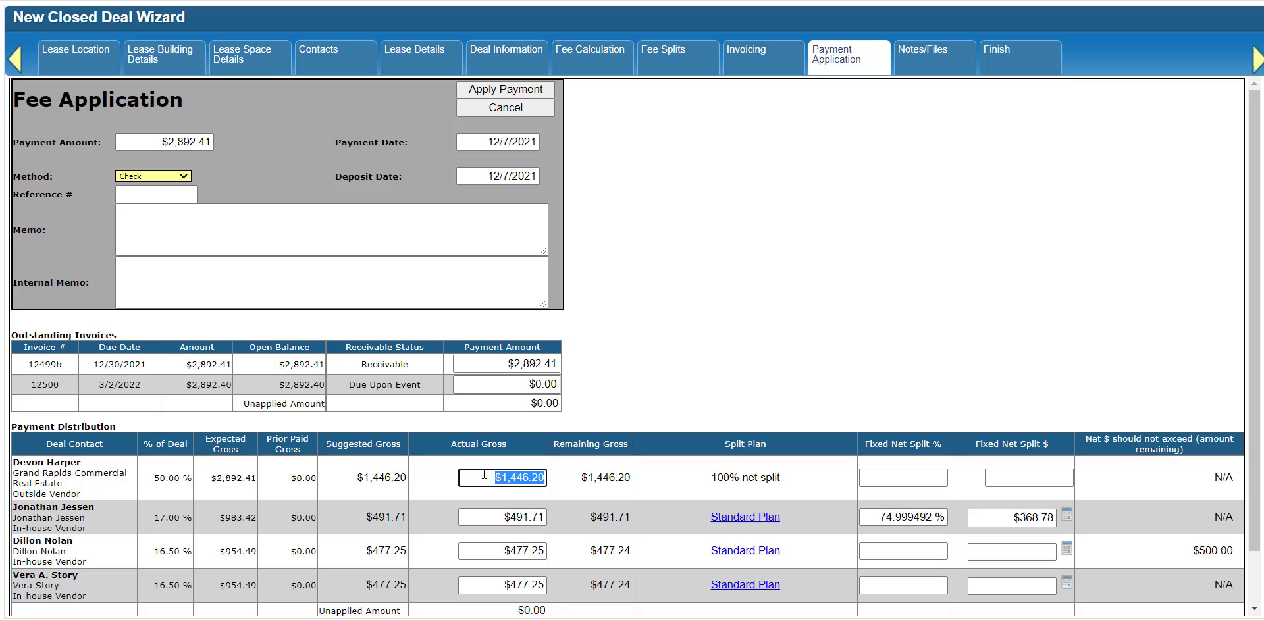
pyautogui.write('2892.41')
pyautogui.press('Tab')
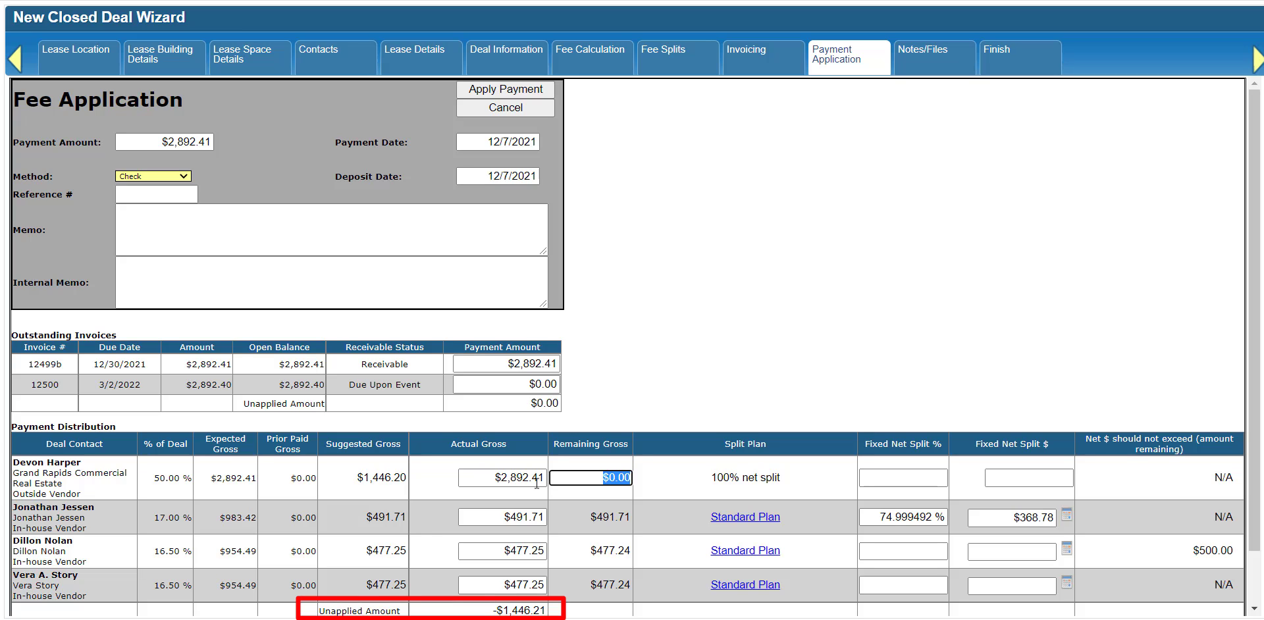
pyautogui.click(500, 518)
pyautogui.write('0')
pyautogui.click(495, 552)
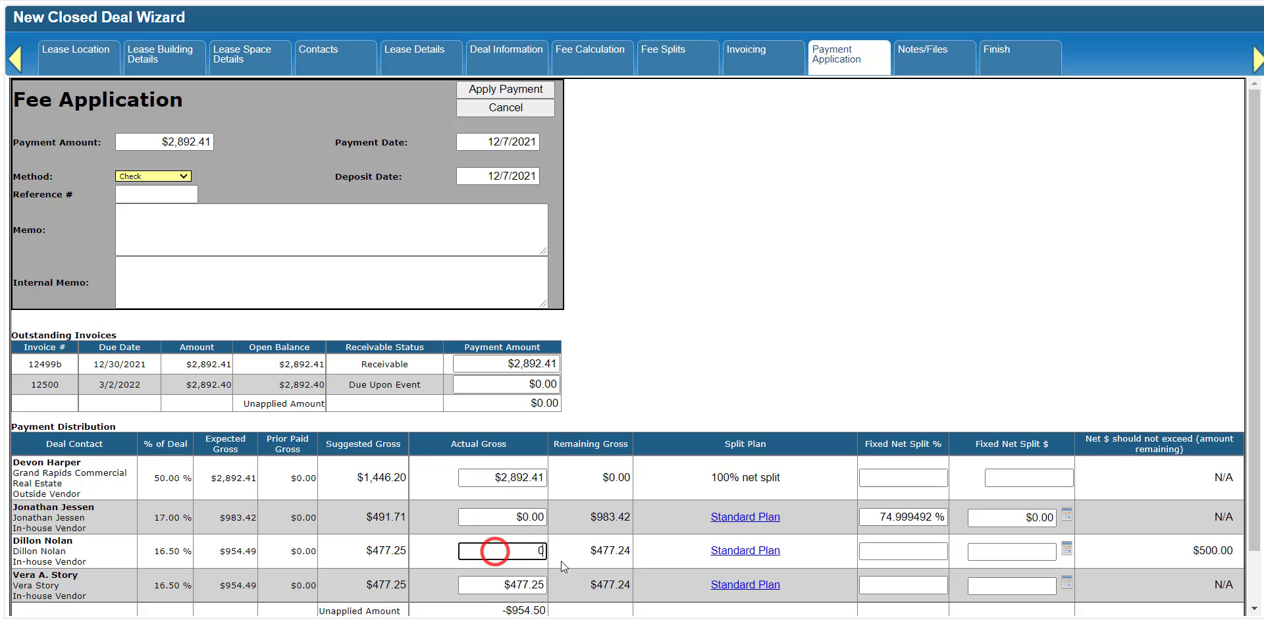
pyautogui.write('0')
pyautogui.click(497, 585)
pyautogui.write('0')
pyautogui.hotkey('shift', 'Tab')
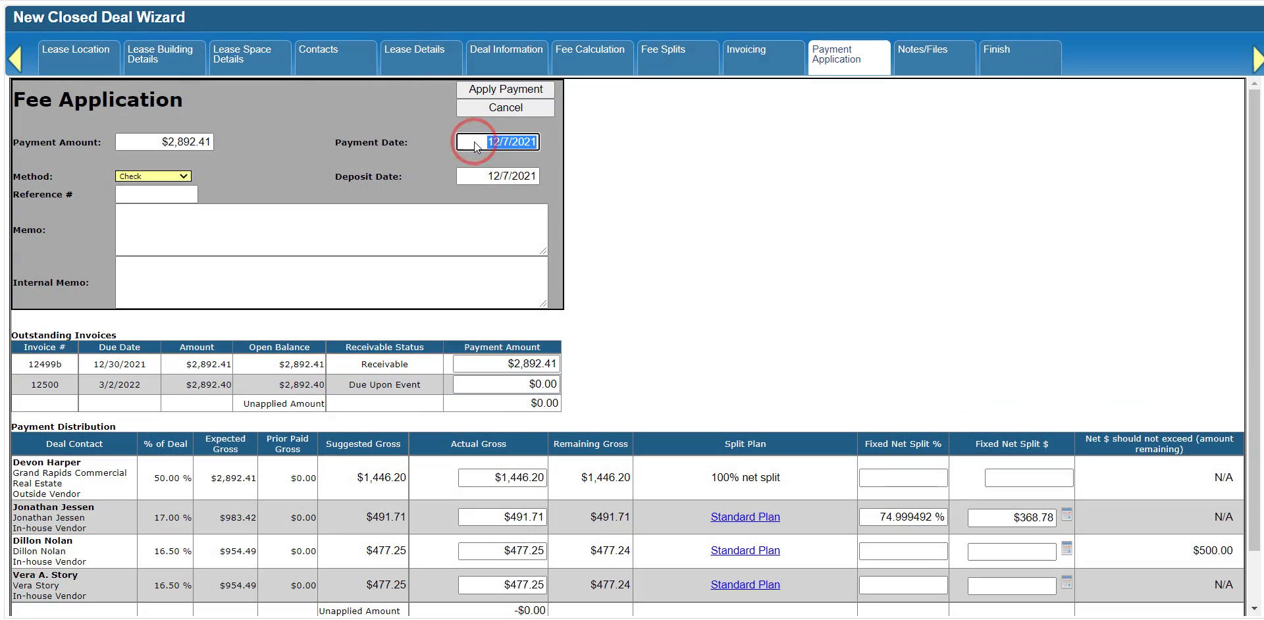
# Try a payment date of 1/7/2022 and return it to 12/7/2021.
pyautogui.write('1/7/2022')
pyautogui.press('Tab')
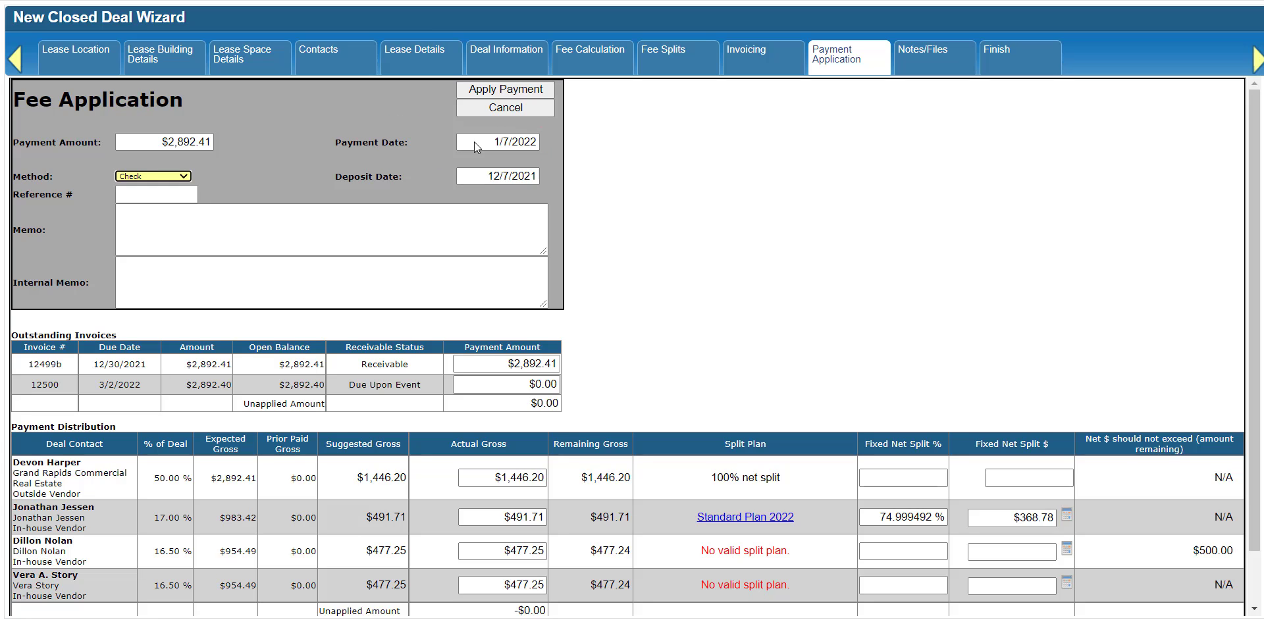
pyautogui.click(535, 142)
pyautogui.write('12/')
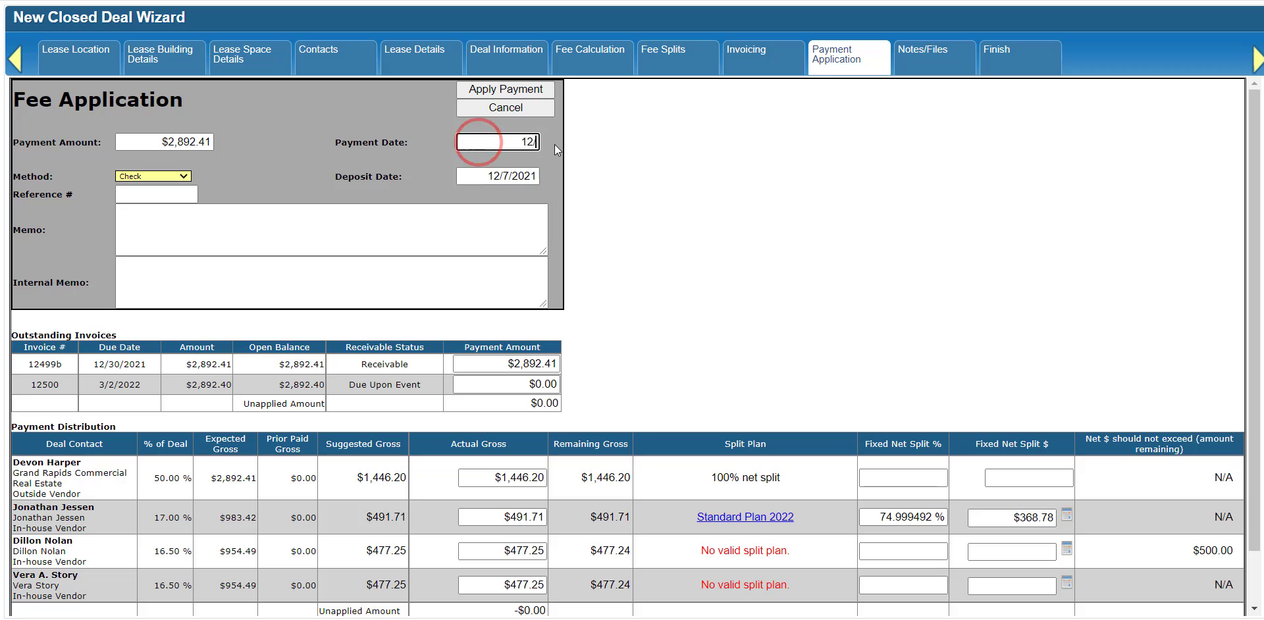
pyautogui.write('7/2021')
pyautogui.press('Tab')
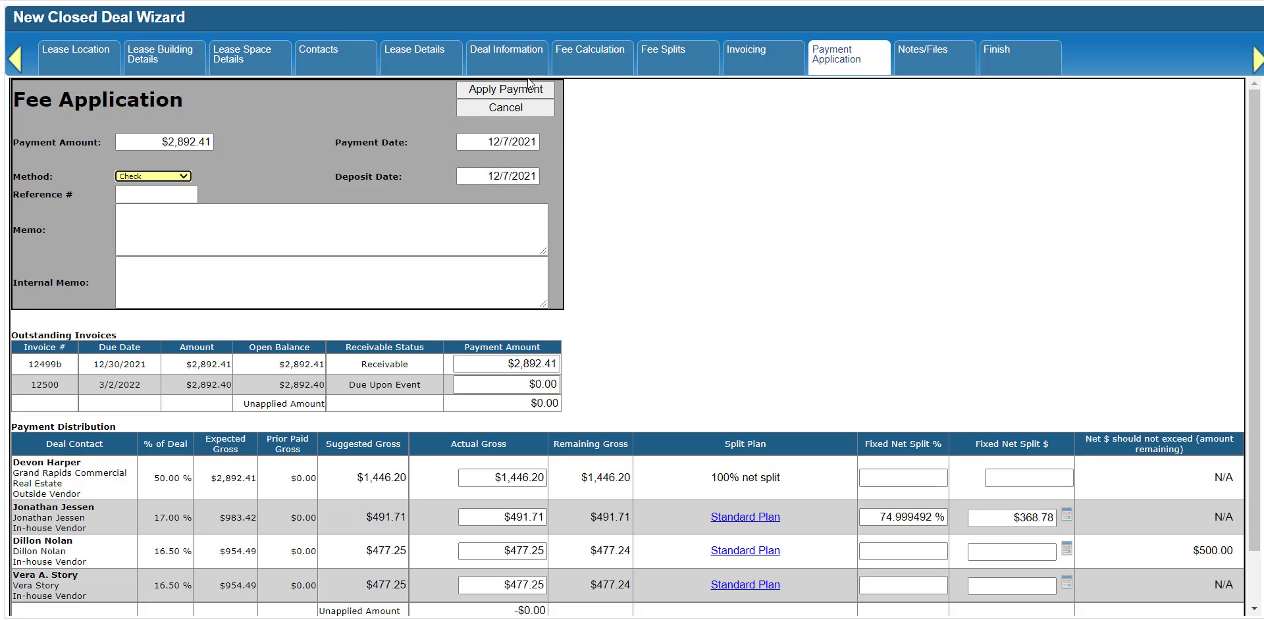
# Switch the split plan of the in-house vendor holding 17% of the deal to Deal Referral Plan and save it.
pyautogui.click(761, 517)
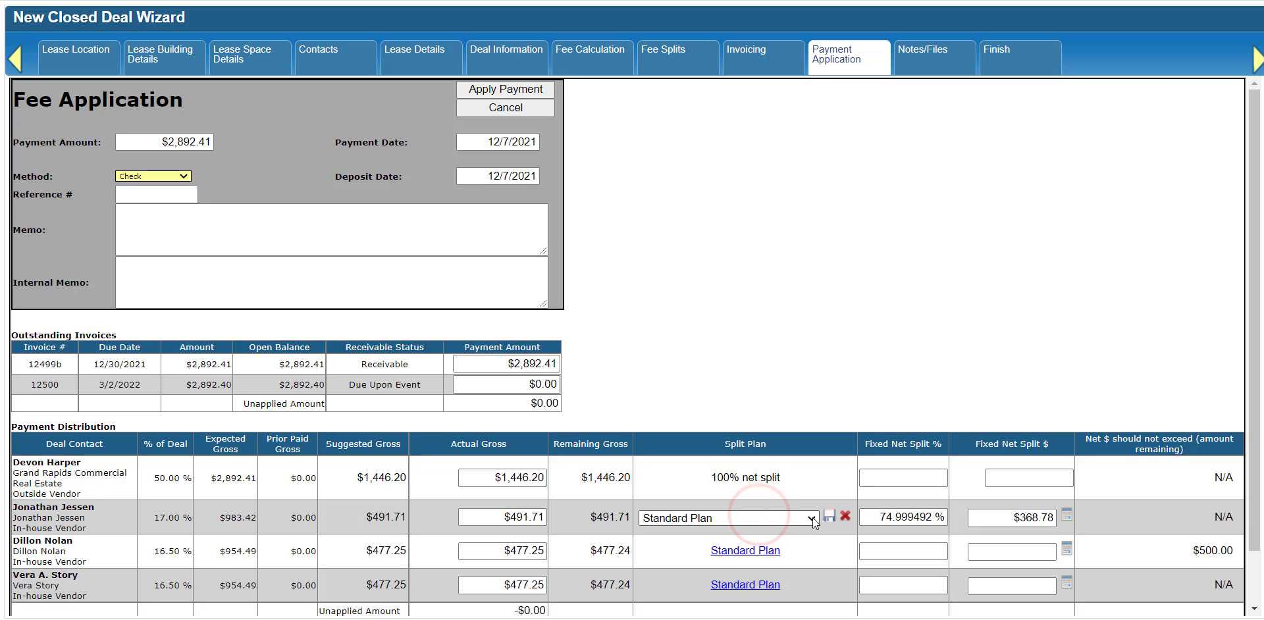
pyautogui.click(812, 519)
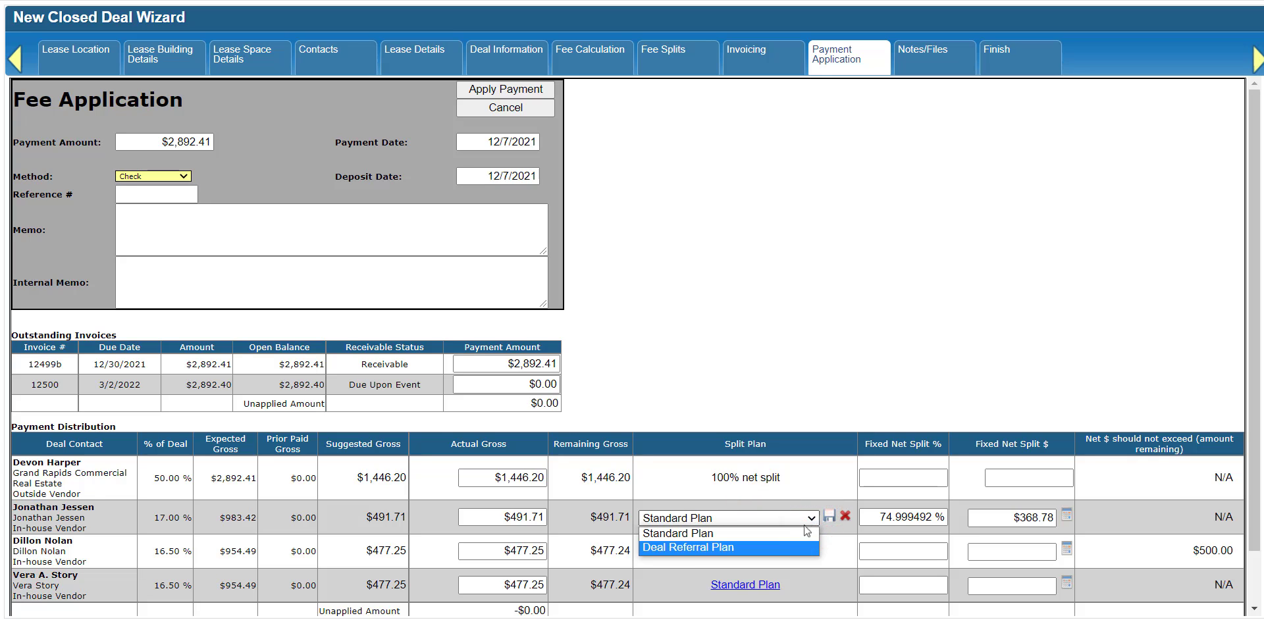
pyautogui.click(780, 547)
pyautogui.click(830, 516)
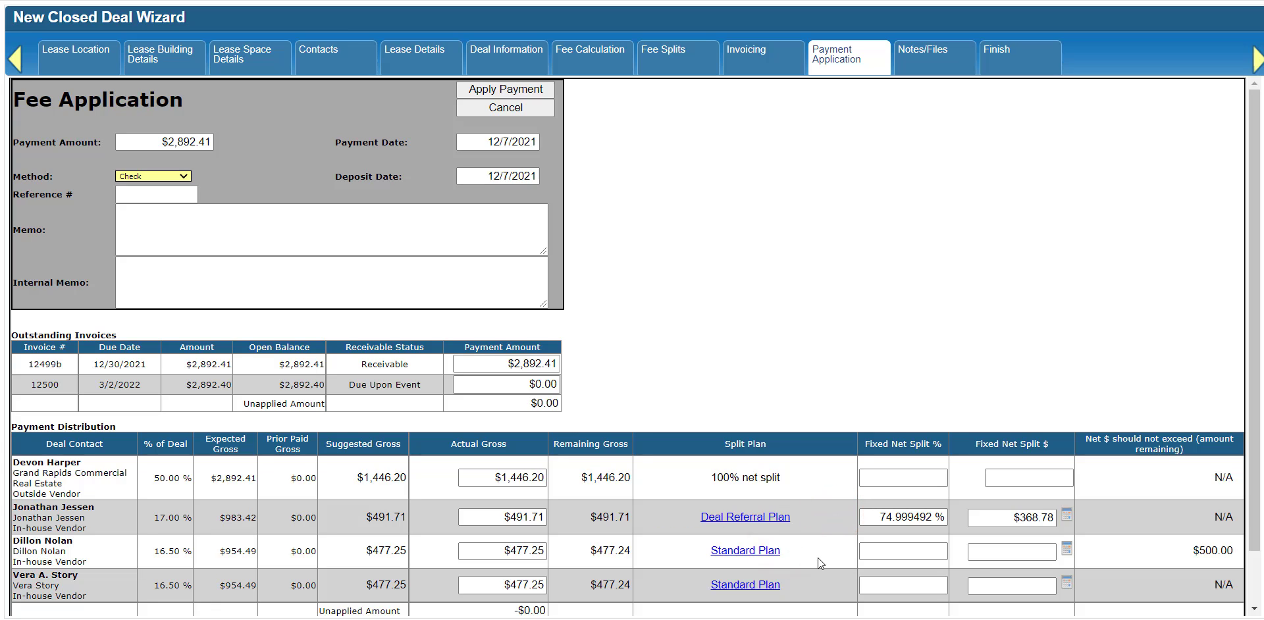
pyautogui.click(776, 517)
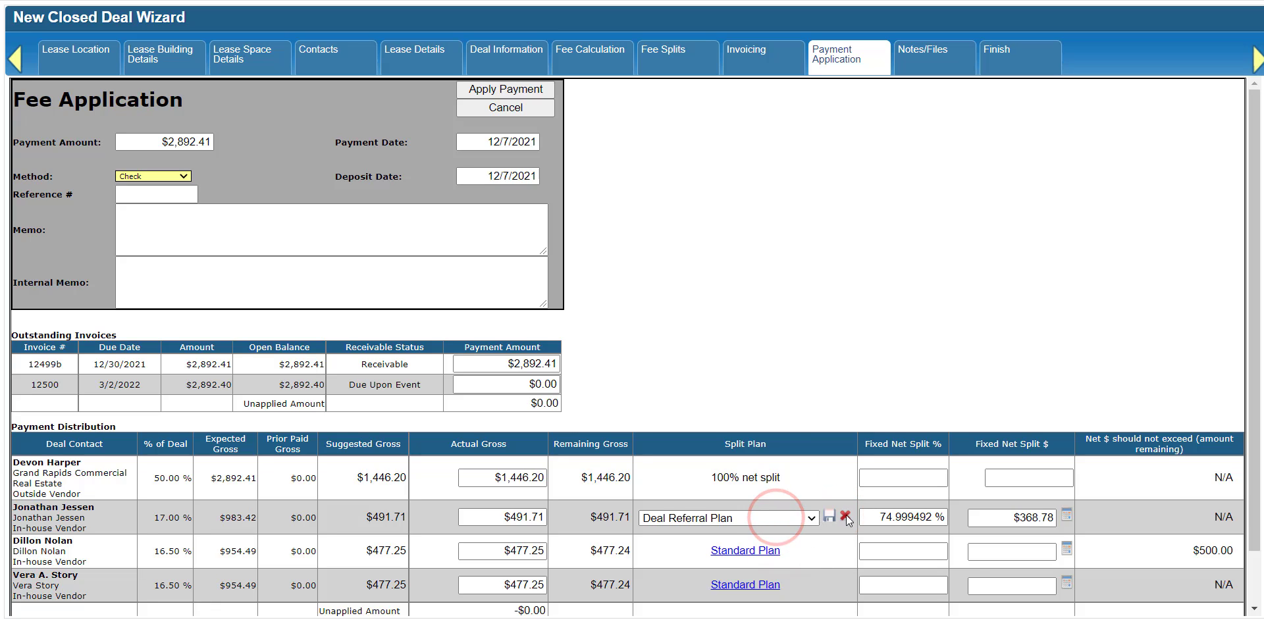
pyautogui.click(845, 516)
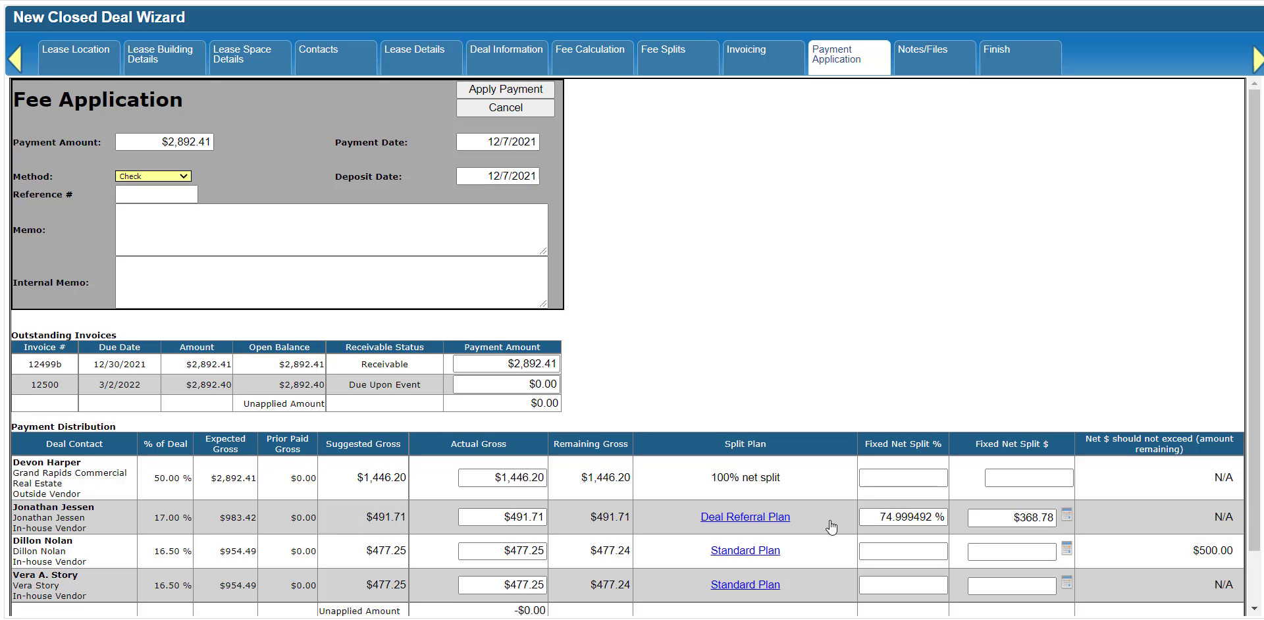
# Set the fixed net split to $250 for the first in-house vendor holding 16.50% of the deal.
pyautogui.click(1012, 553)
pyautogui.write('250')
pyautogui.press('Tab')
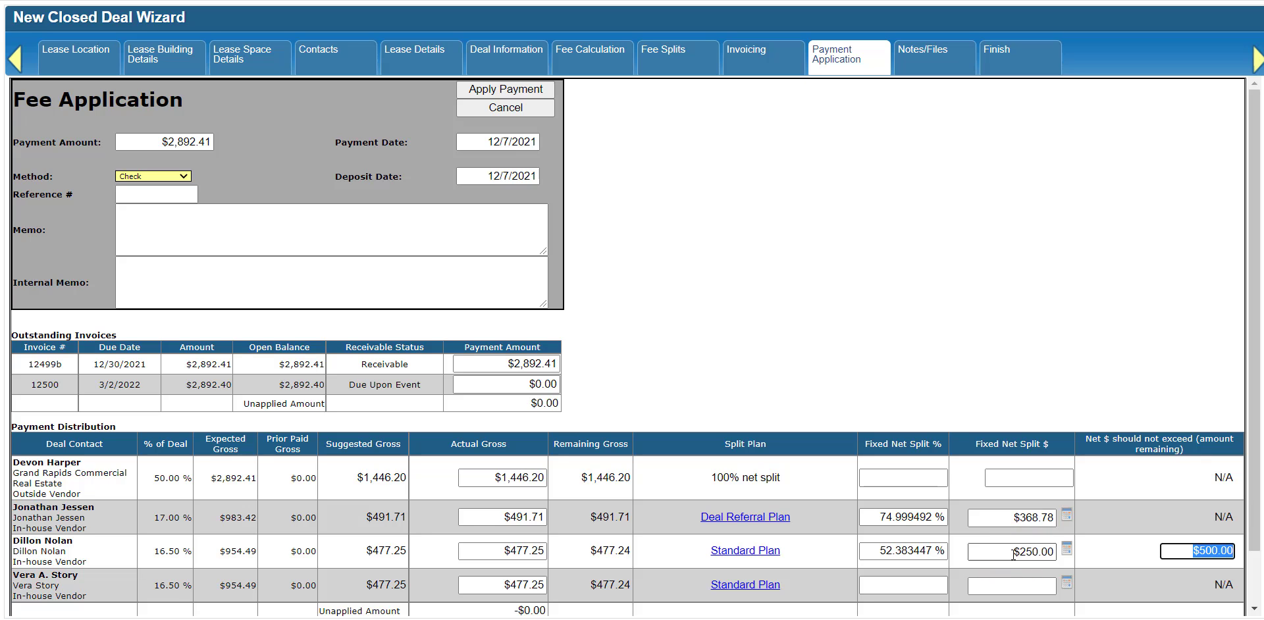
# View the split plan thresholds and year-to-date payments for the in-house vendor holding 17% of the deal.
pyautogui.click(1067, 514)
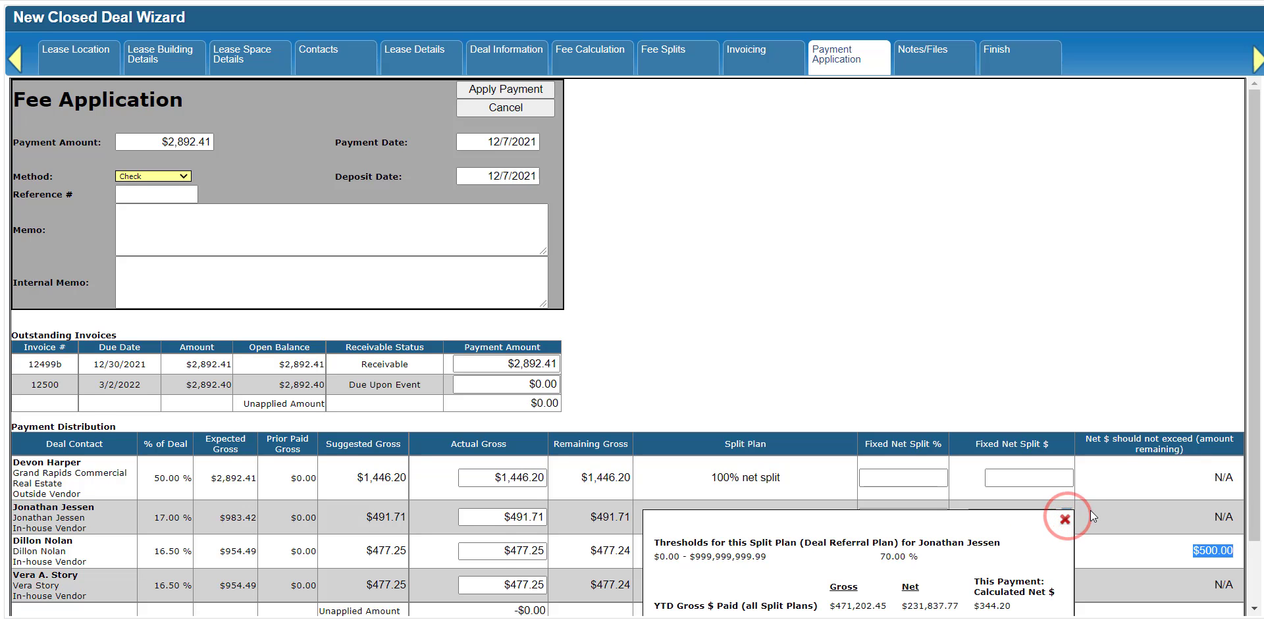
pyautogui.scroll(-1, 1090, 511)
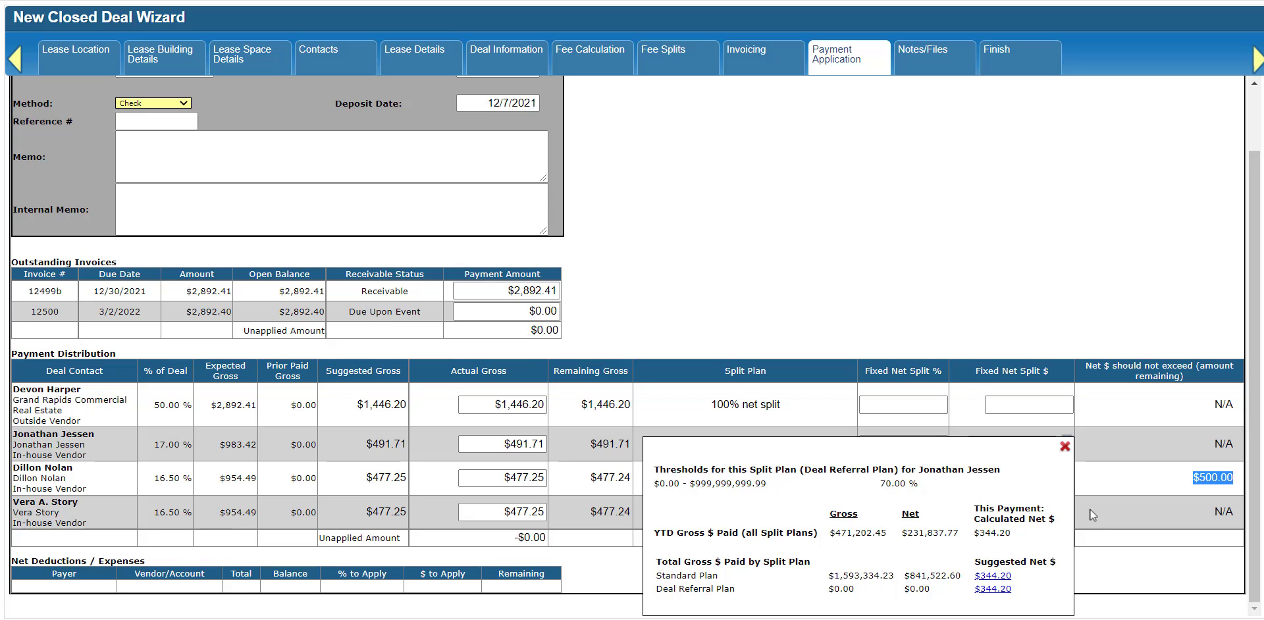
pyautogui.click(1064, 446)
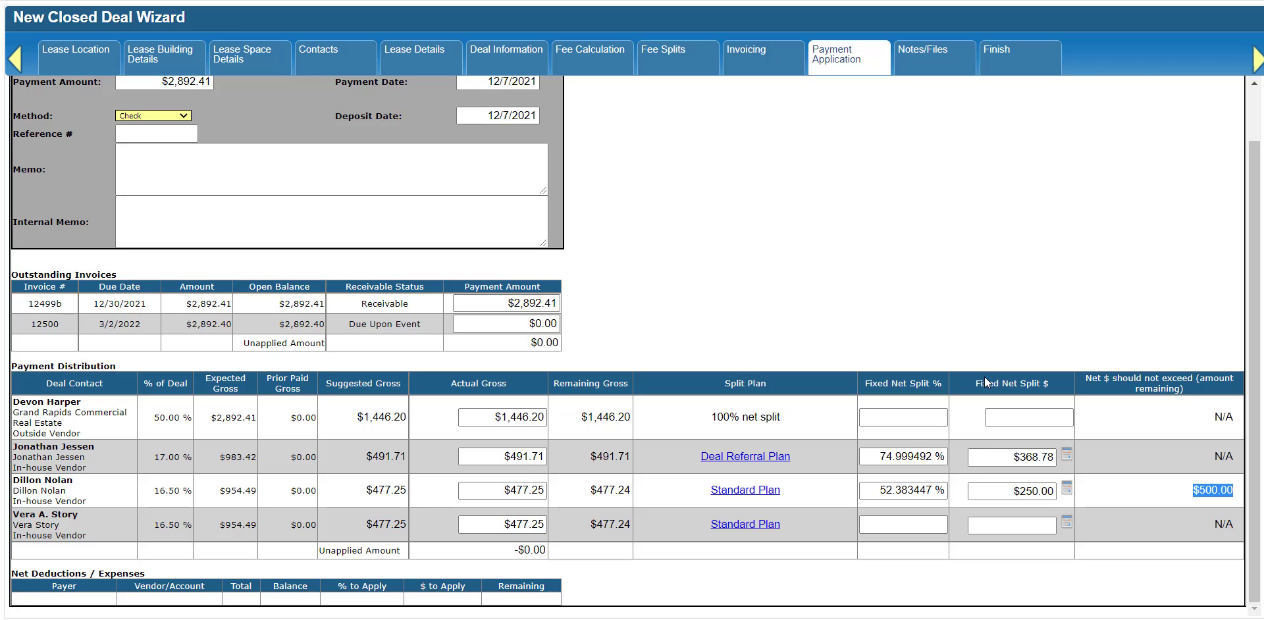
# Enter reference number 39586 and the memo "Check cleared 12/10/21", and apply the payment.
pyautogui.moveTo(1254, 265); pyautogui.dragTo(1254, 197)
pyautogui.click(157, 197)
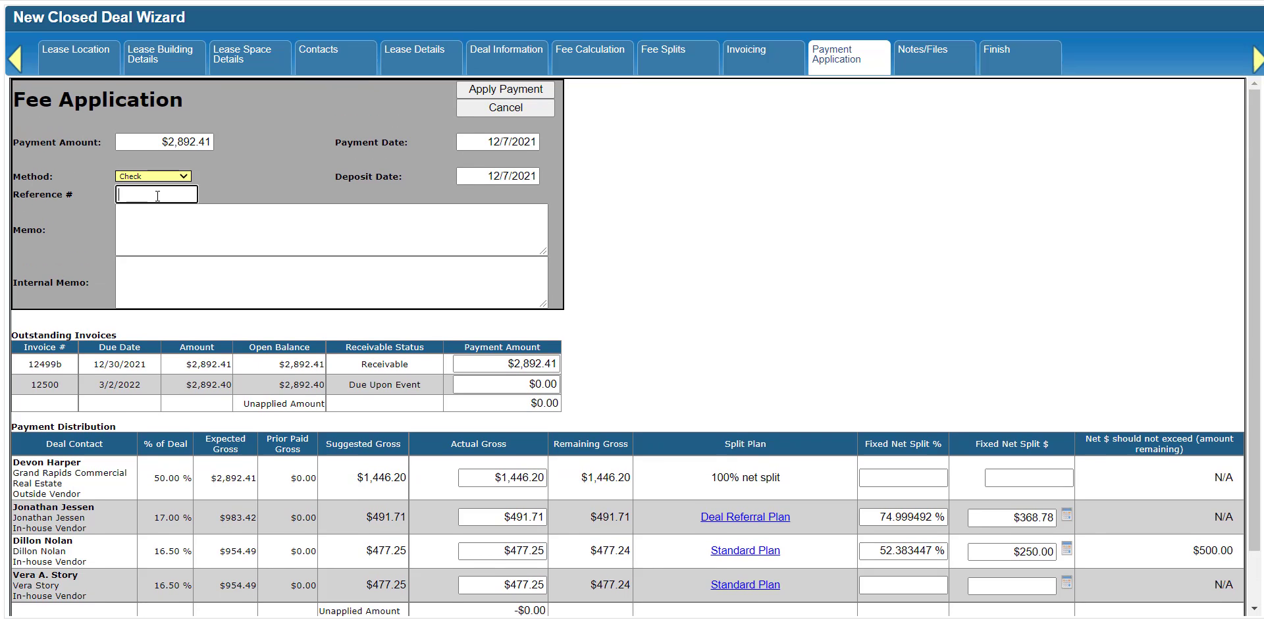
pyautogui.write('39586')
pyautogui.click(147, 219)
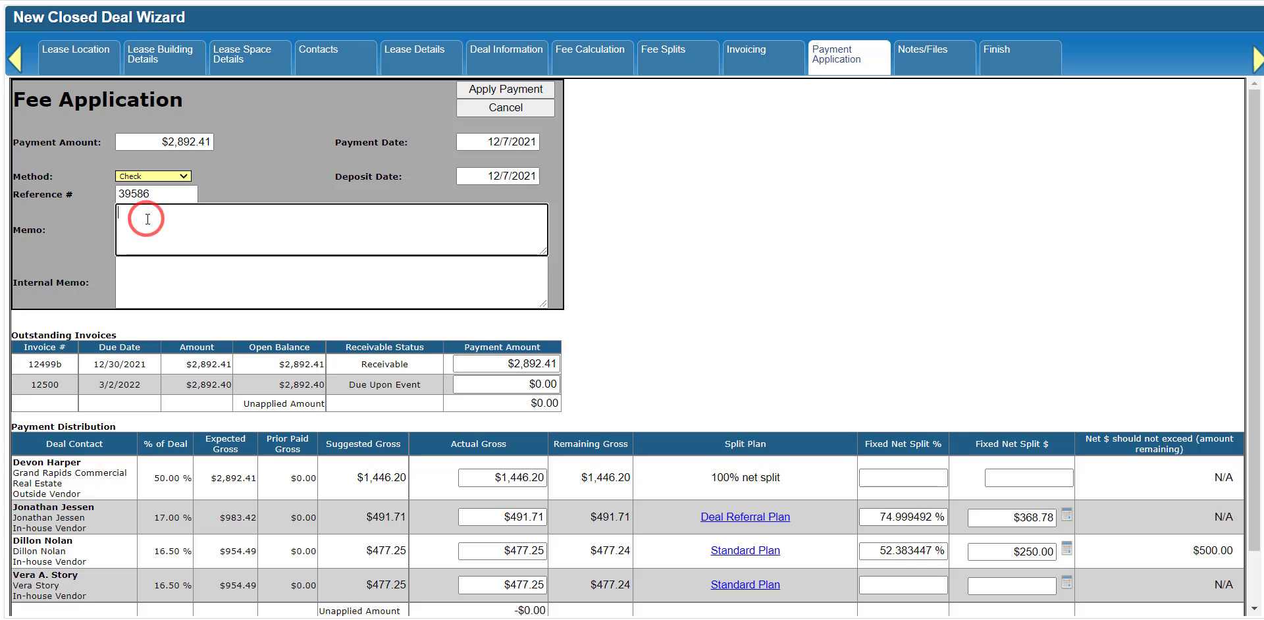
pyautogui.write('Check cleared 12')
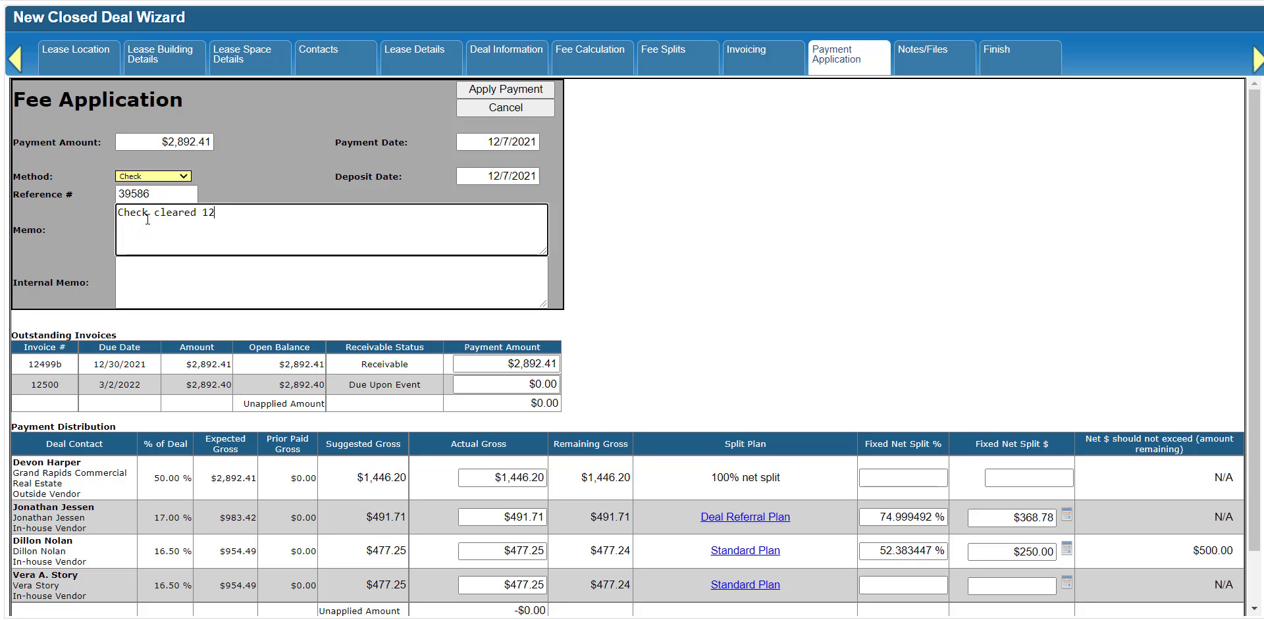
pyautogui.write('/10/21')
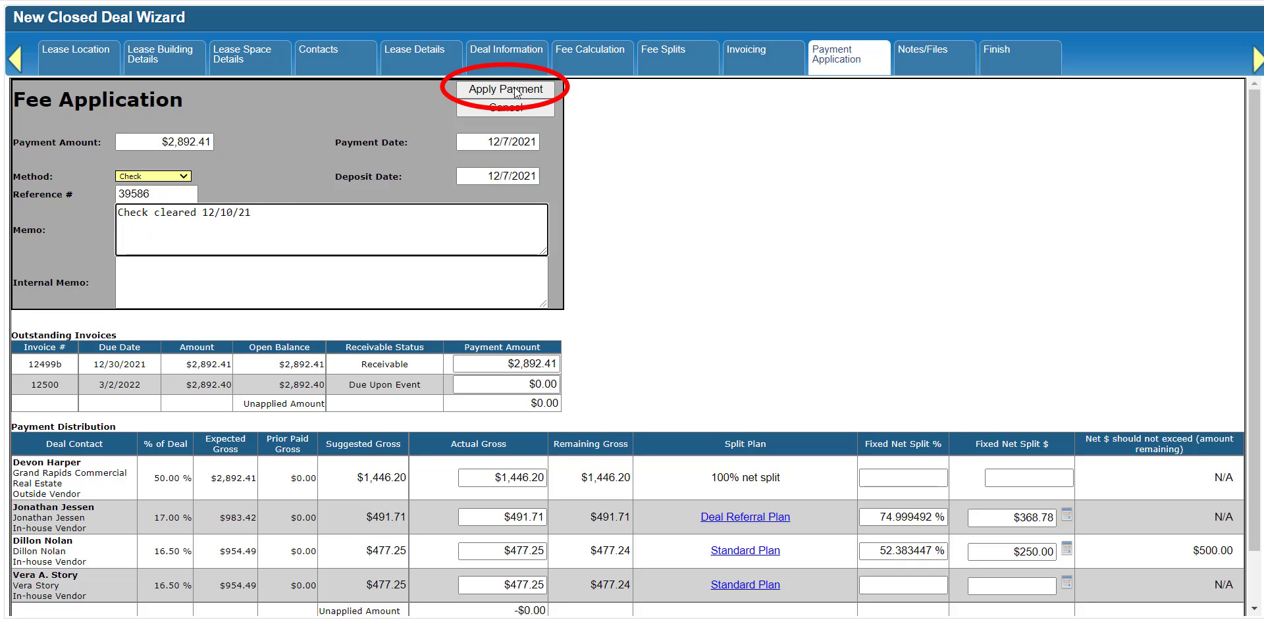
pyautogui.click(516, 90)
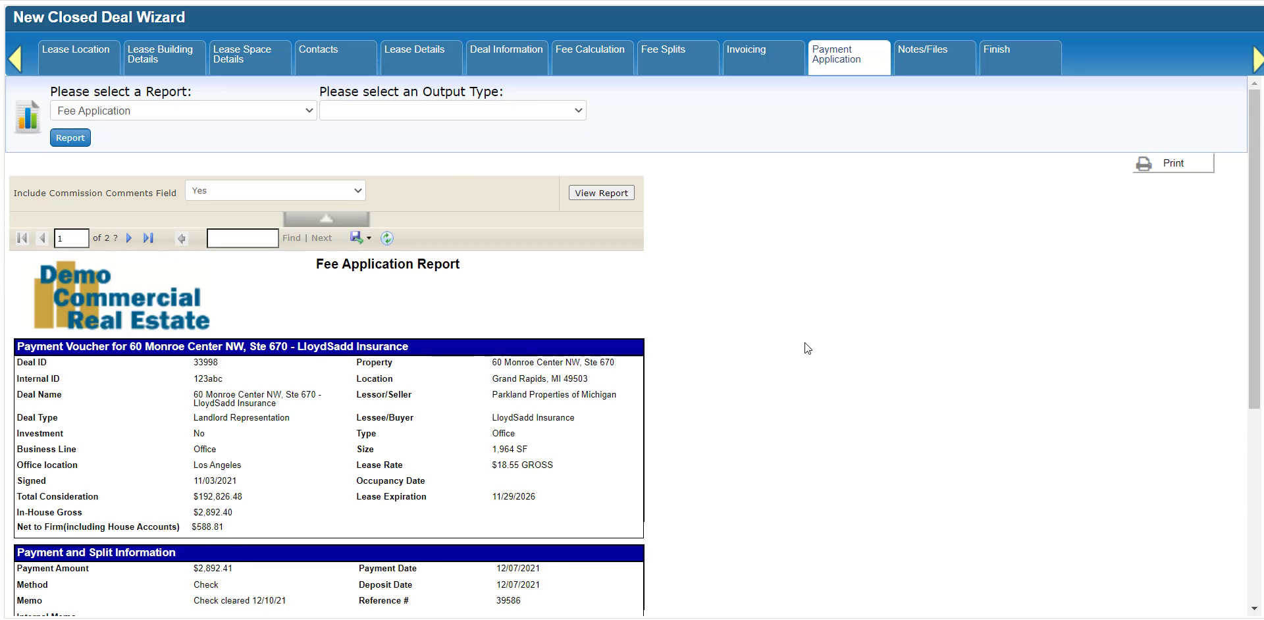
# Examine the fee application report and the individual vendor vouchers, and open the list of export formats.
pyautogui.scroll(-1, 804, 342)
pyautogui.scroll(-1, 804, 342)
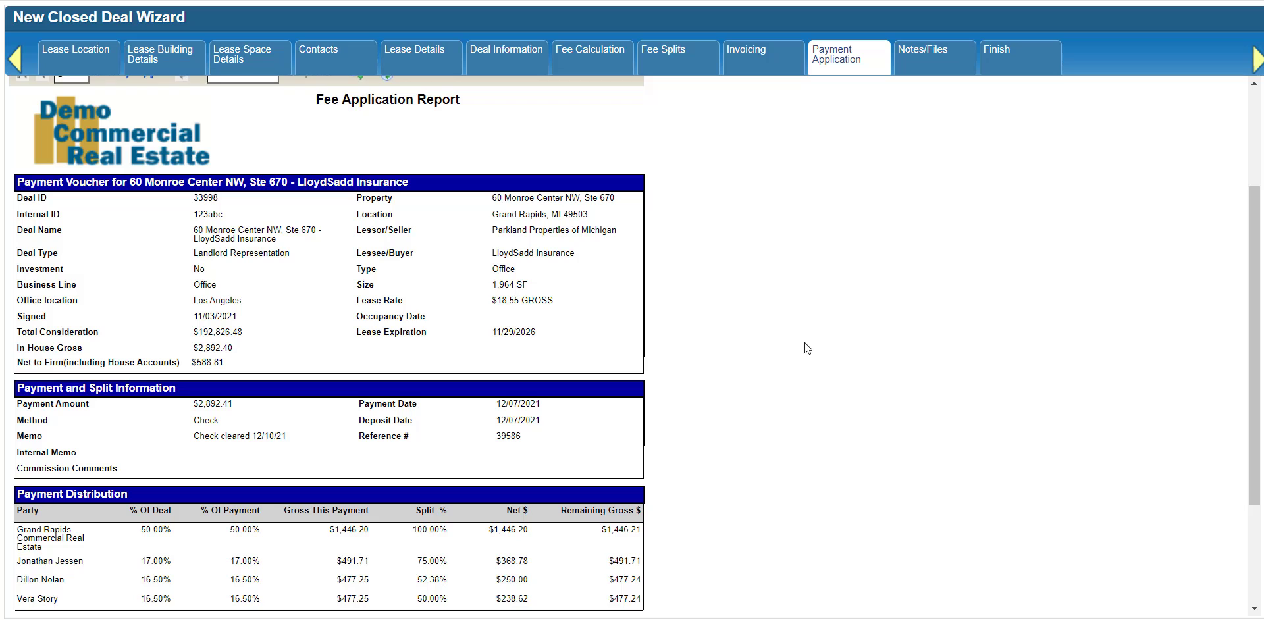
pyautogui.scroll(-2, 816, 352)
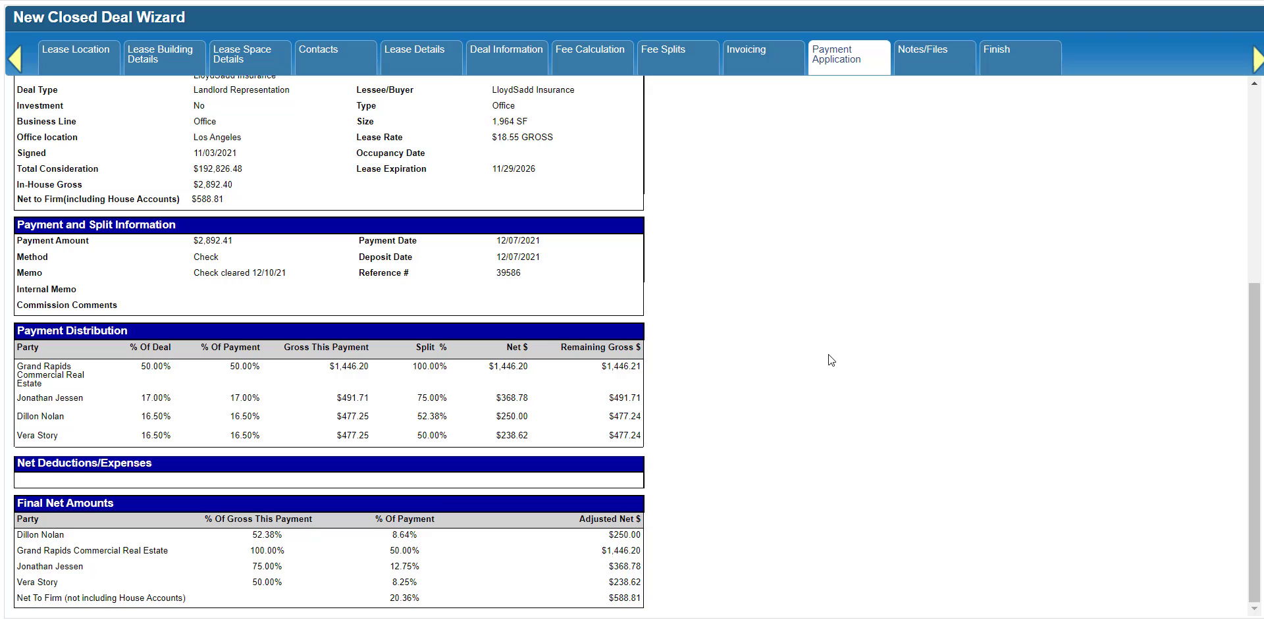
pyautogui.scroll(5, 828, 354)
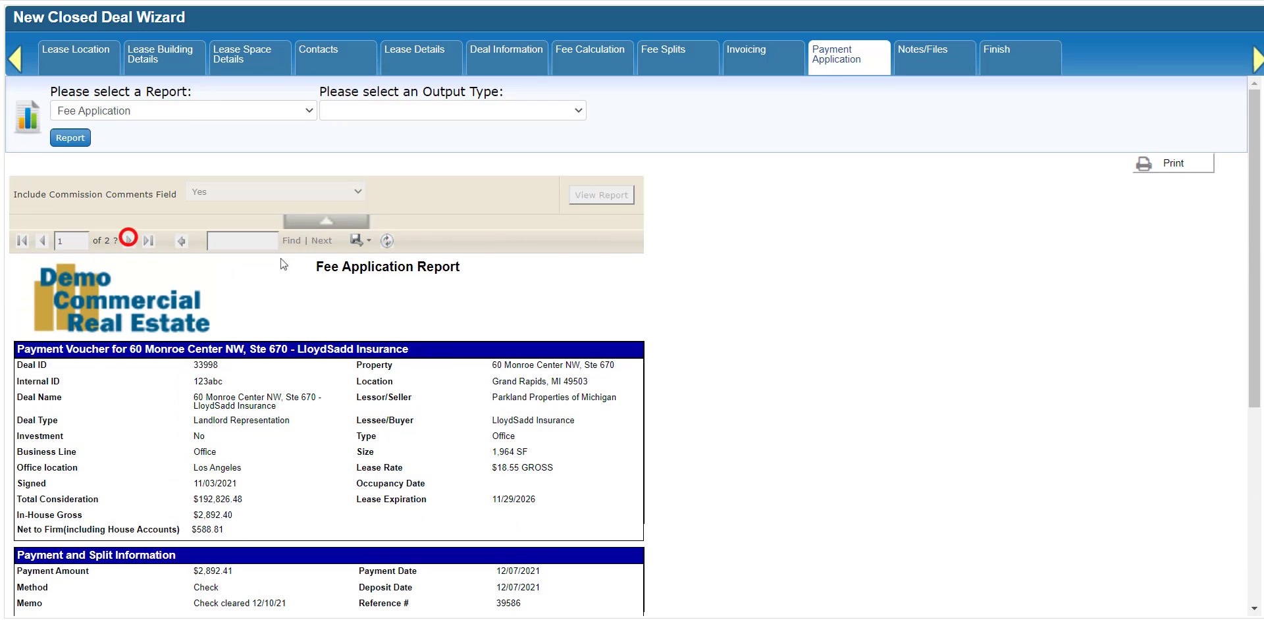
pyautogui.scroll(-2, 759, 349)
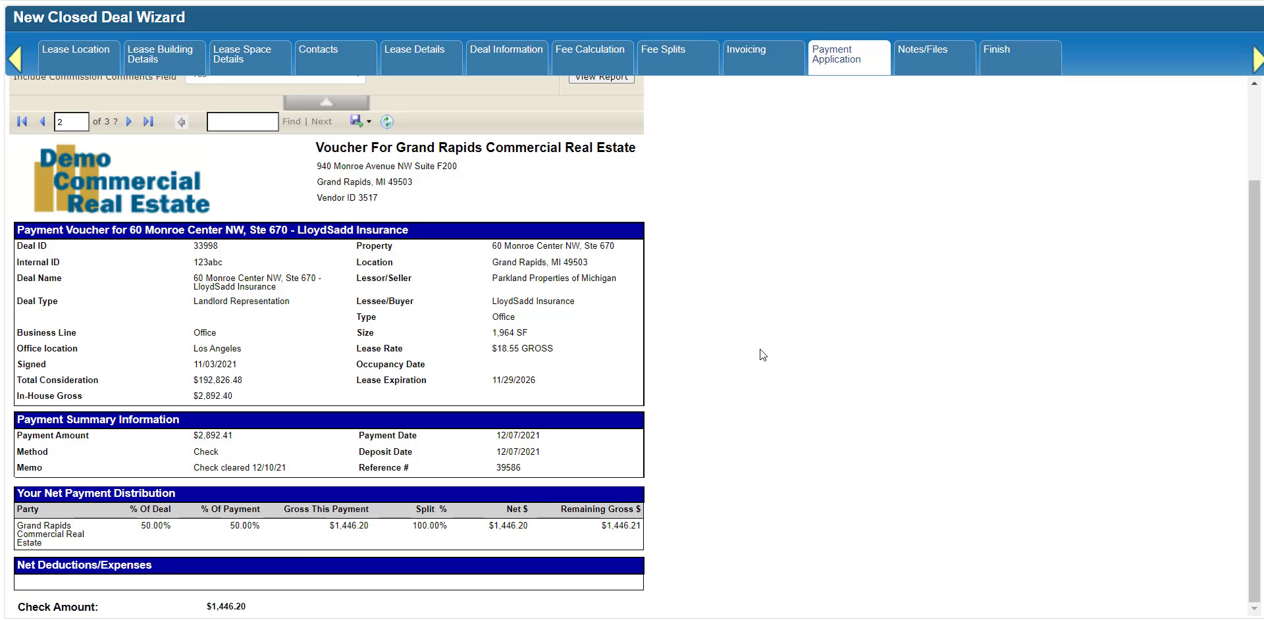
pyautogui.scroll(2, 759, 349)
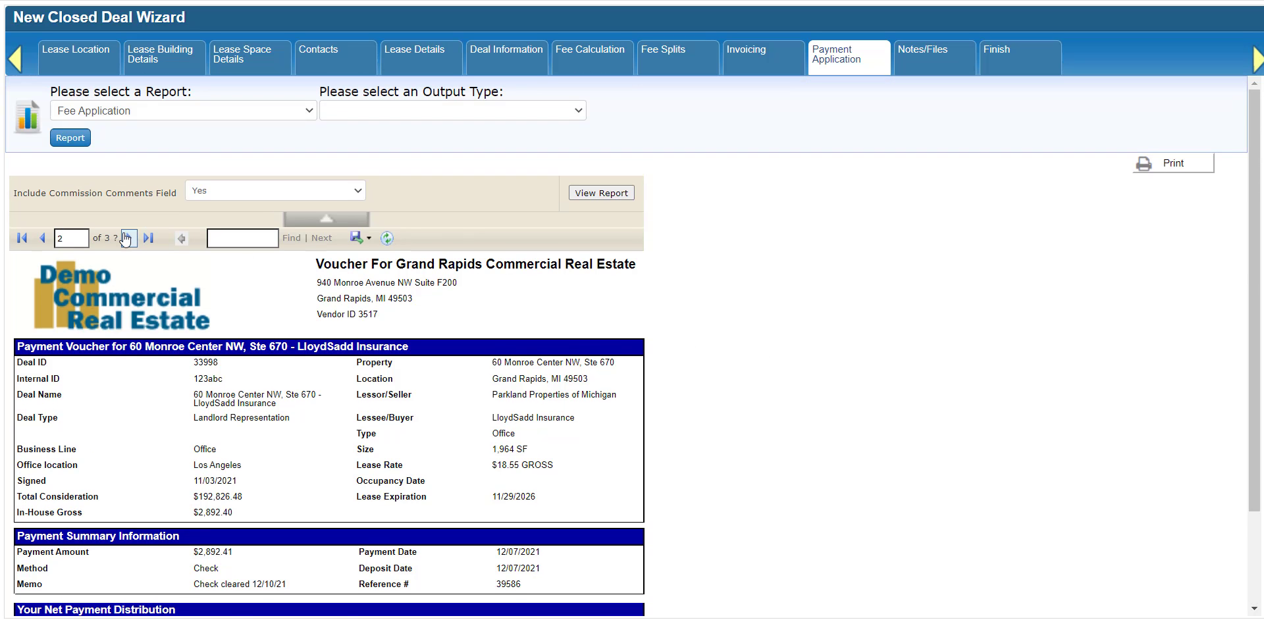
pyautogui.scroll(-4, 792, 344)
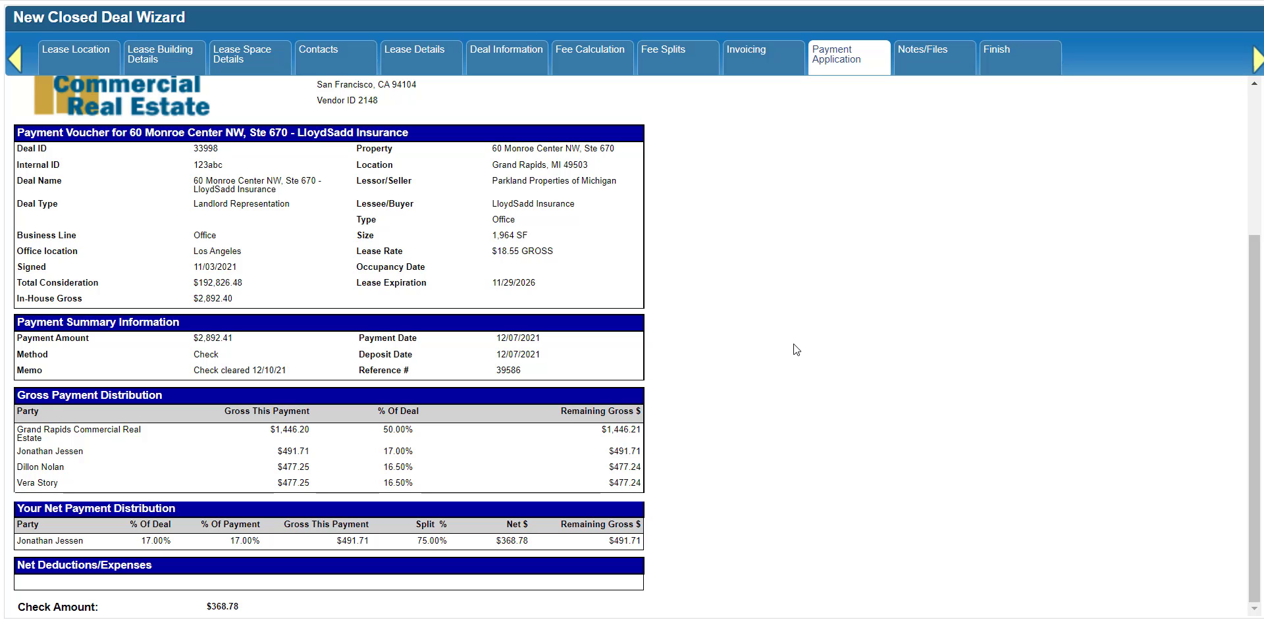
pyautogui.scroll(4, 527, 250)
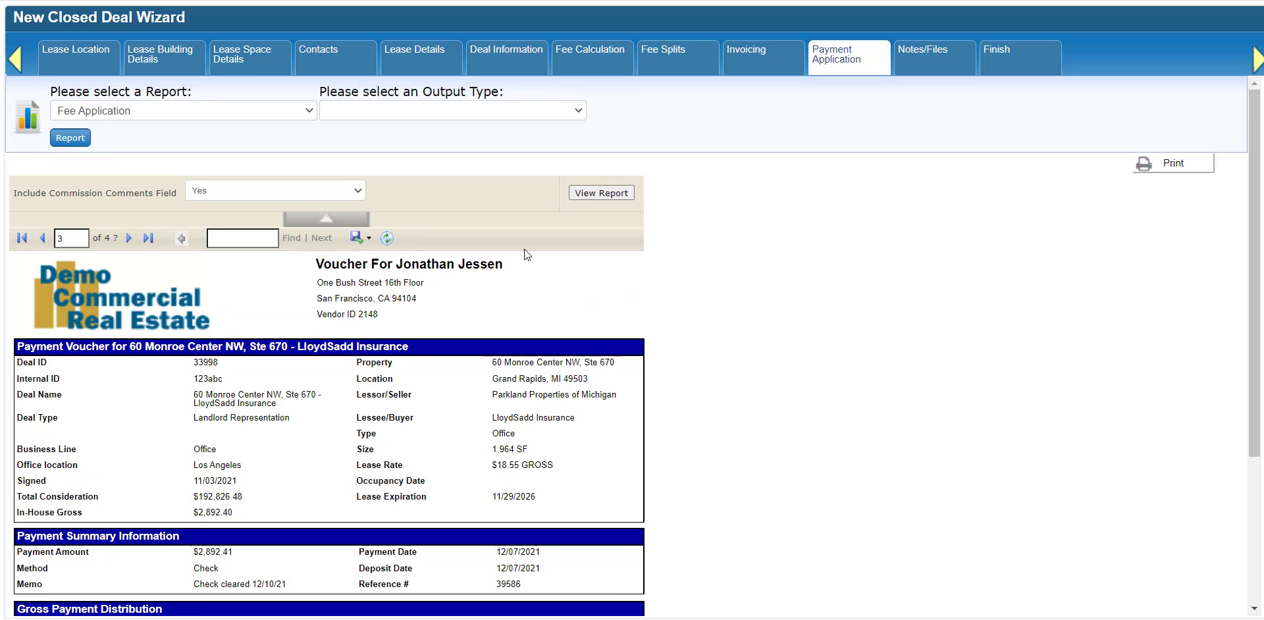
pyautogui.click(355, 238)
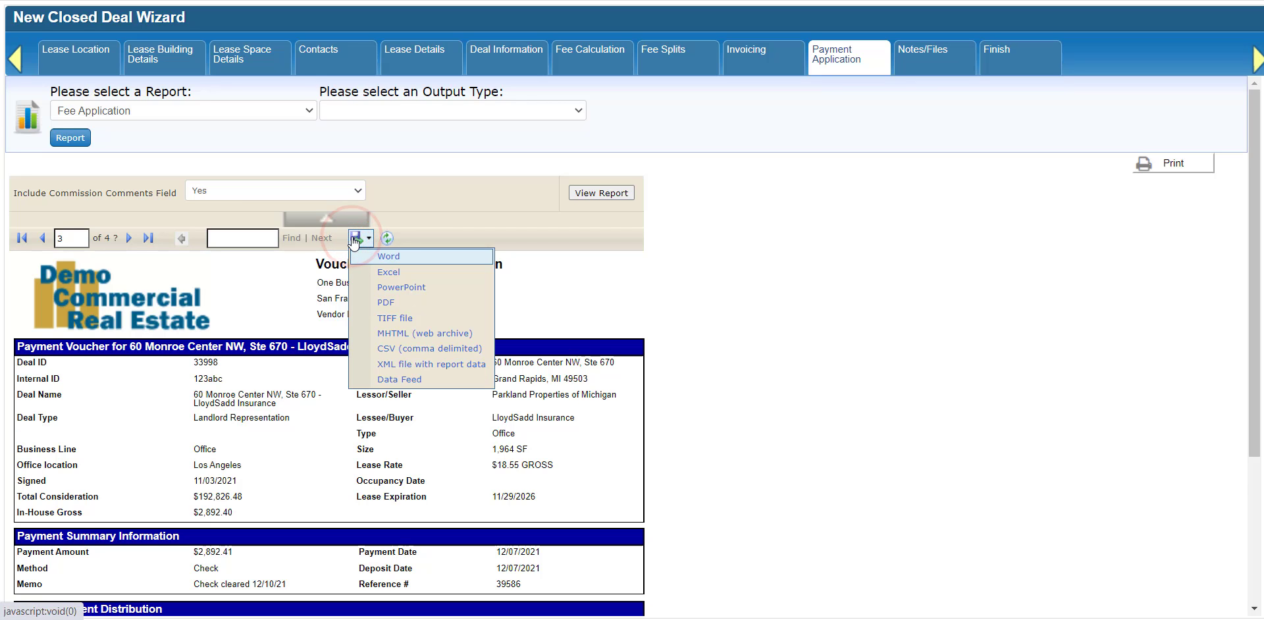